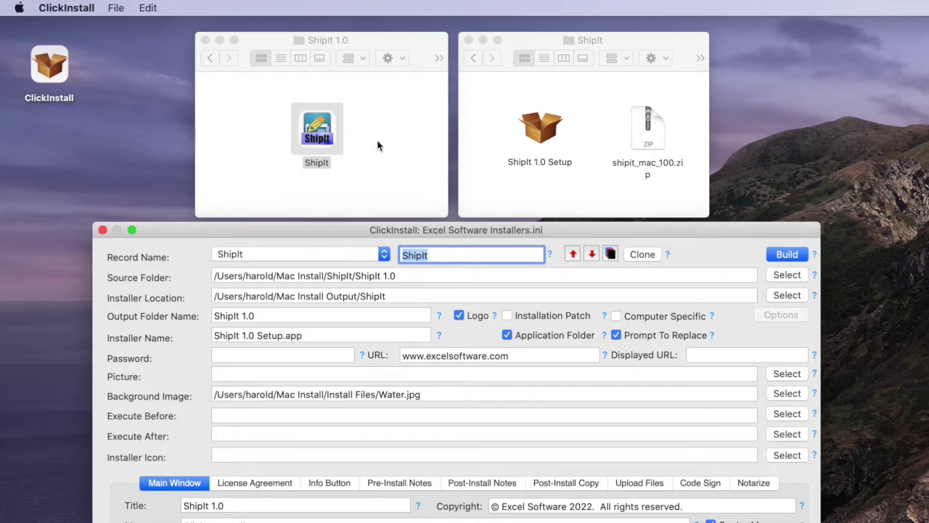
Step: Bring the ShipIt 1.0 app folder, then the ShipIt installer output folder, to the front
click(346, 38)
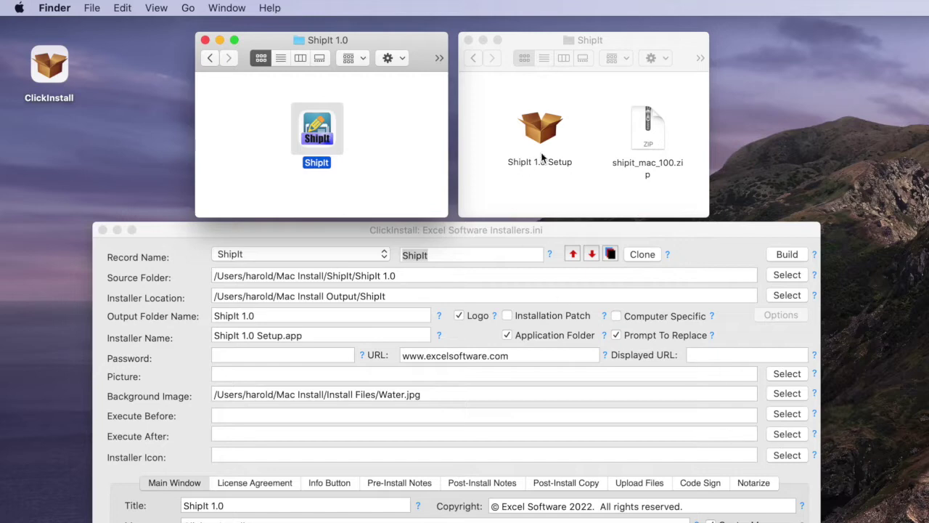
click(575, 103)
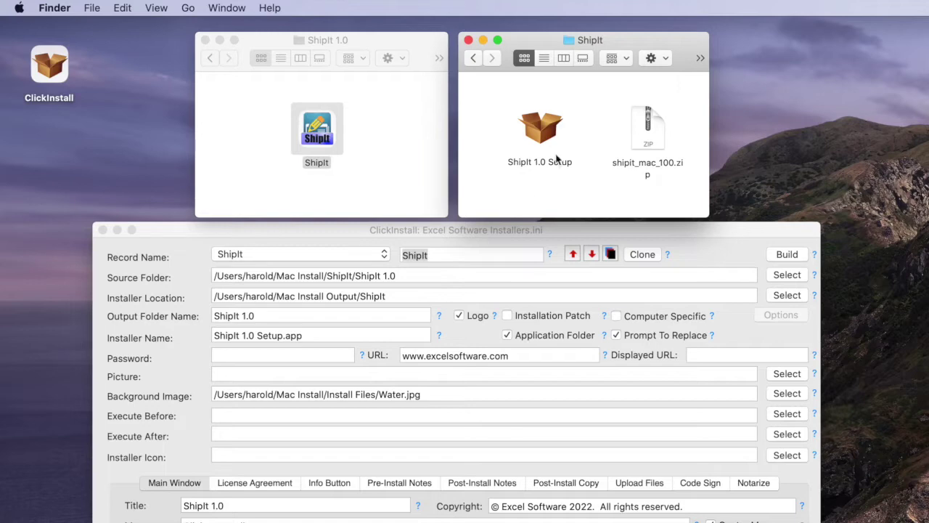
Step: Switch back to the ClickInstall window holding the configured ShipIt record
click(359, 232)
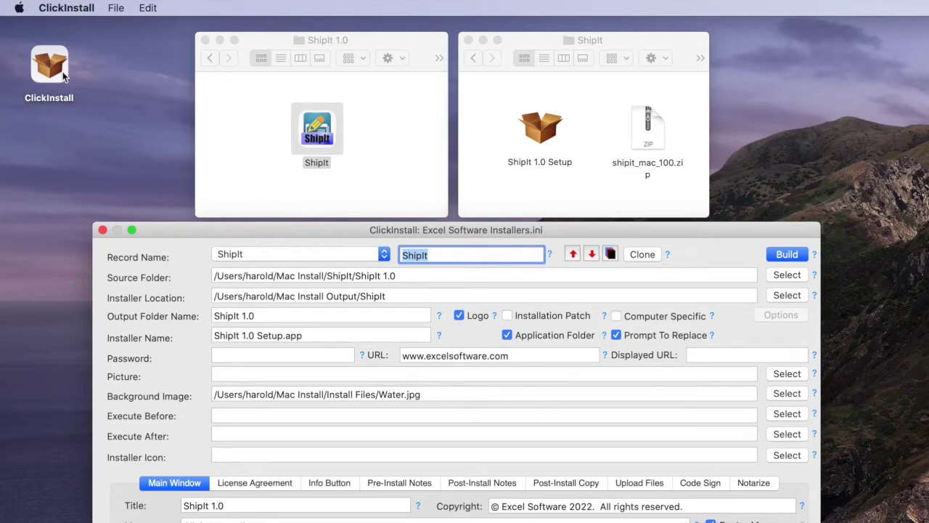
click(257, 254)
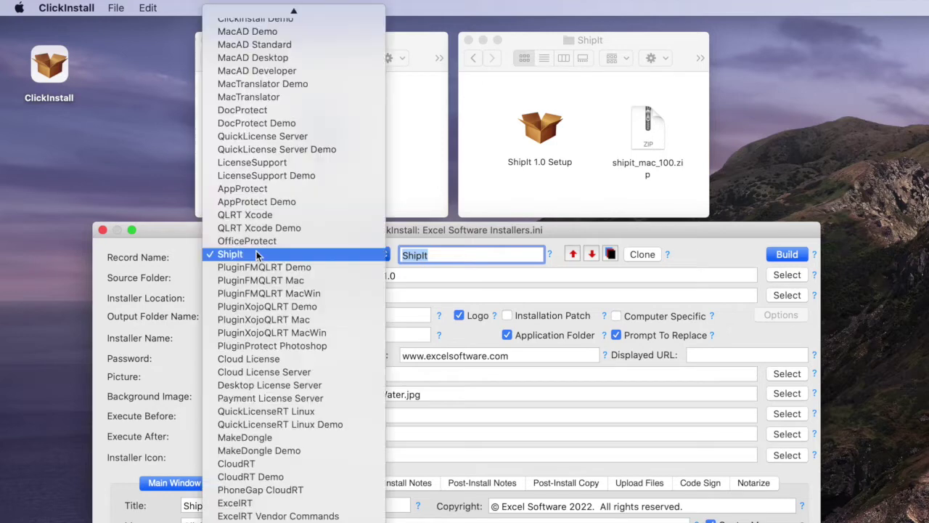
click(257, 254)
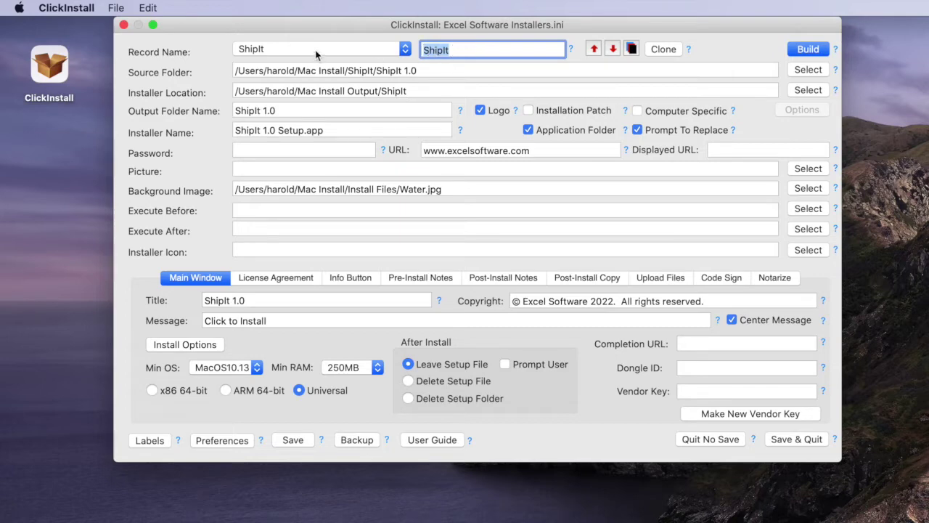
click(259, 50)
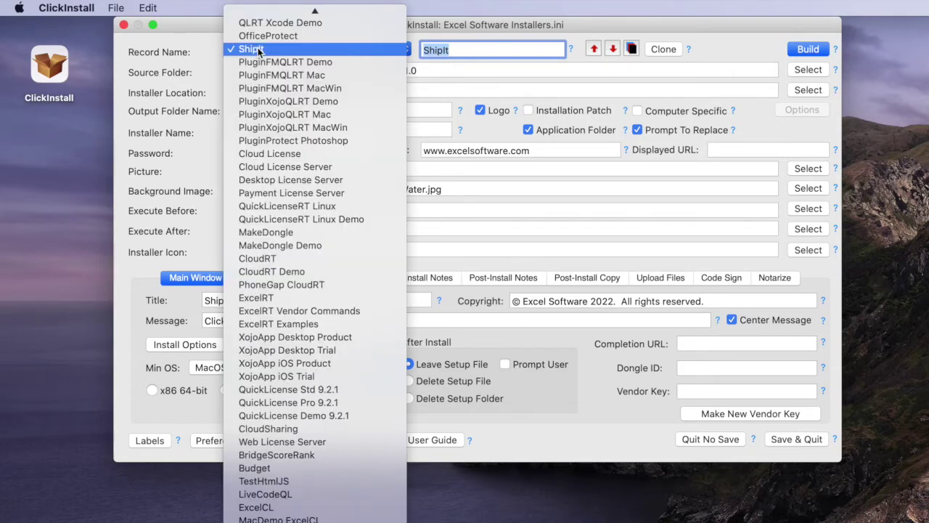
click(261, 48)
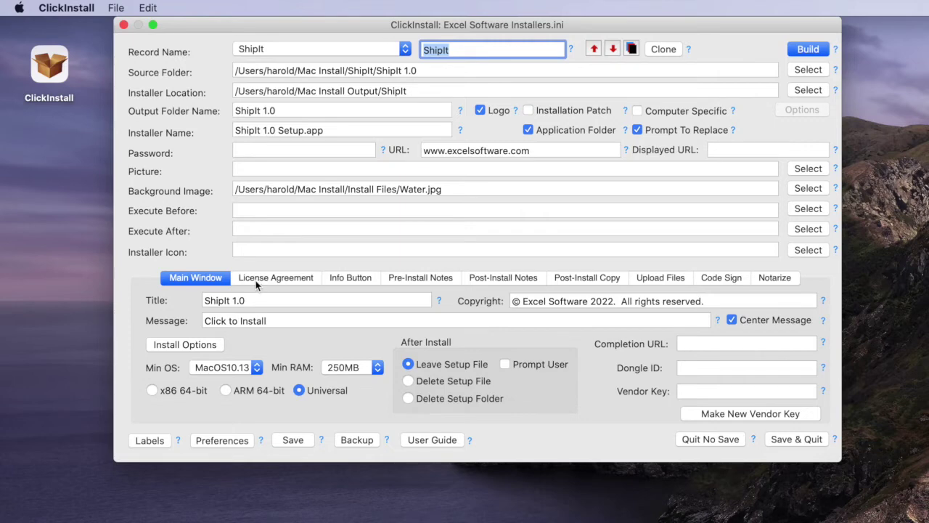
click(275, 277)
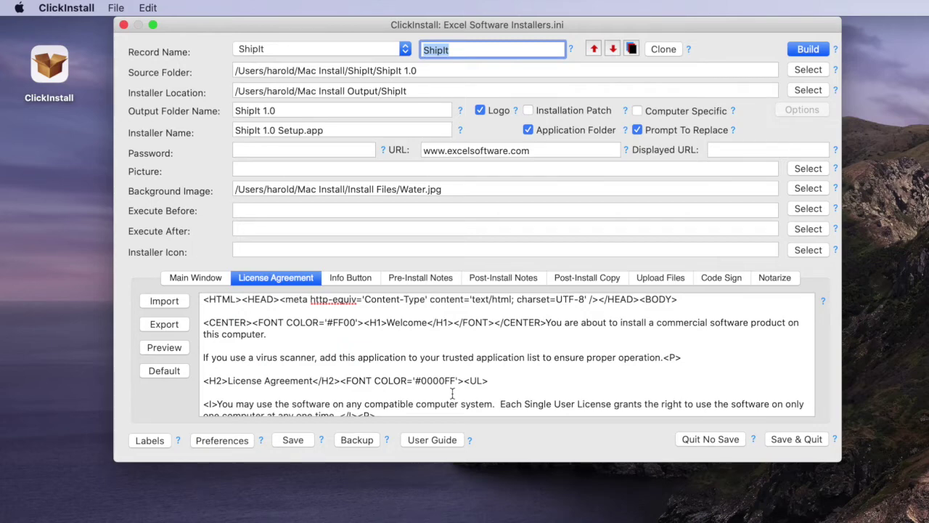
click(164, 347)
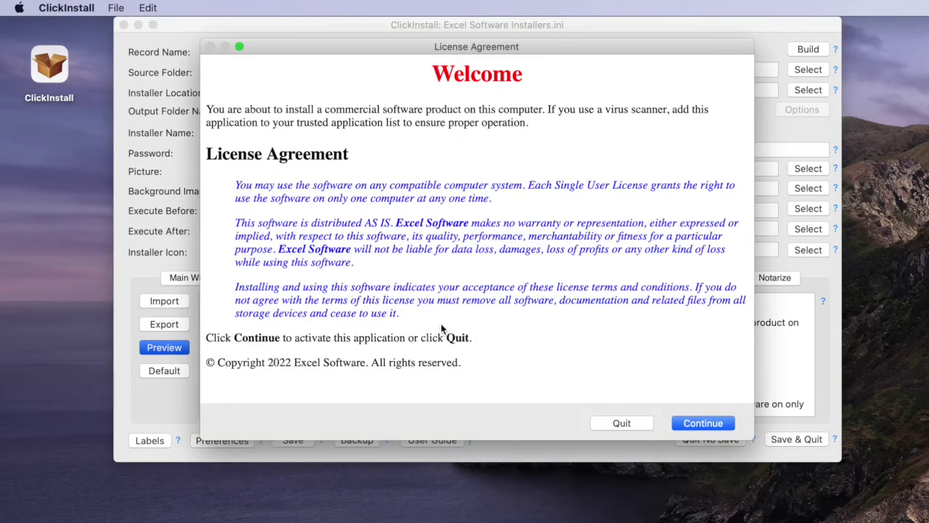
click(641, 423)
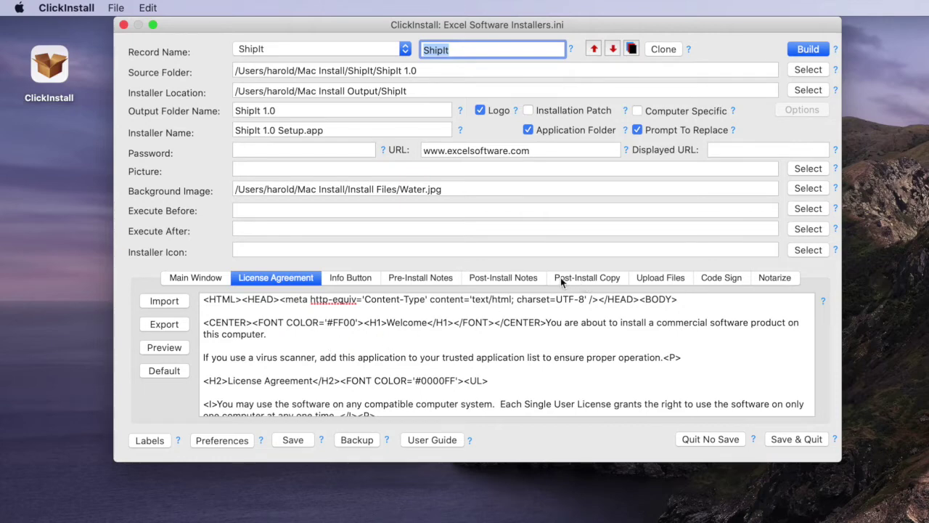
Step: Show the ShipIt record's Upload Files settings, building shipit_mac_100.zip without automatic upload
click(646, 281)
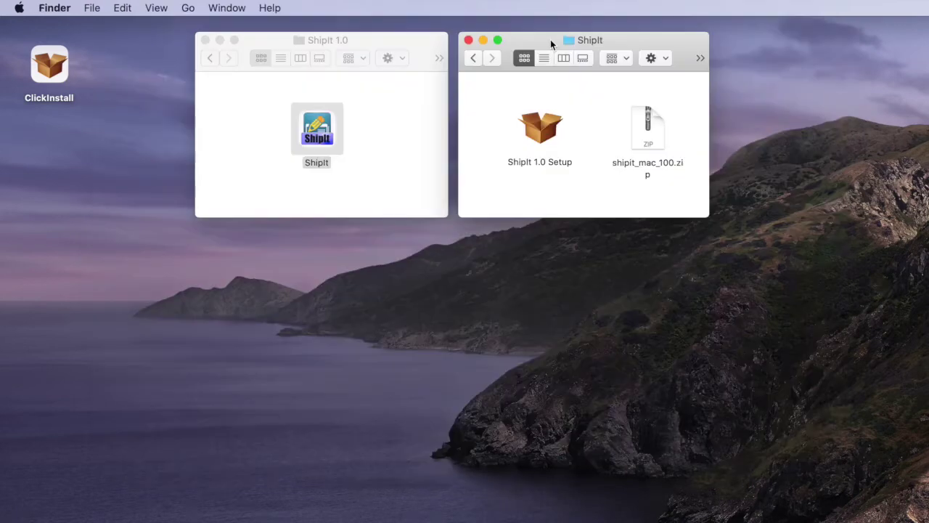
Step: Launch ShipIt 1.0 Setup, centre its installer window, and start the installation
double_click(541, 128)
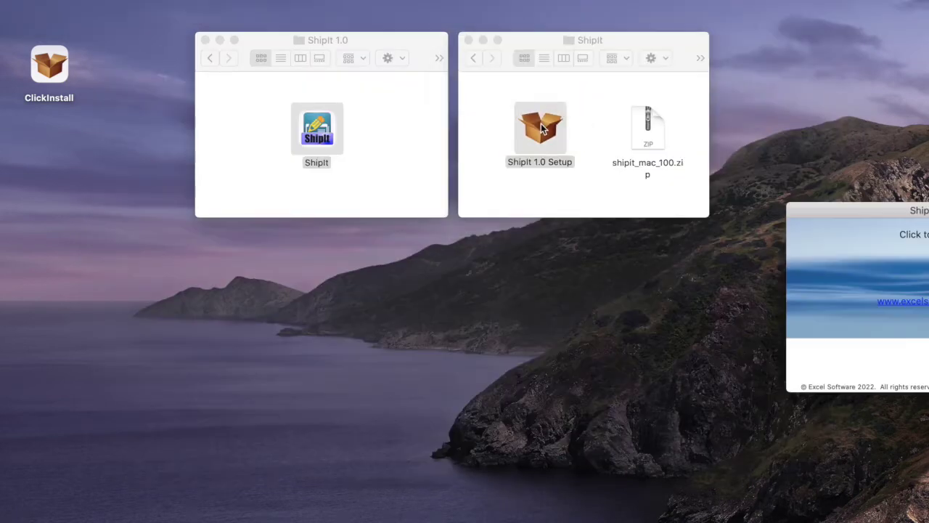
drag(839, 210, 412, 241)
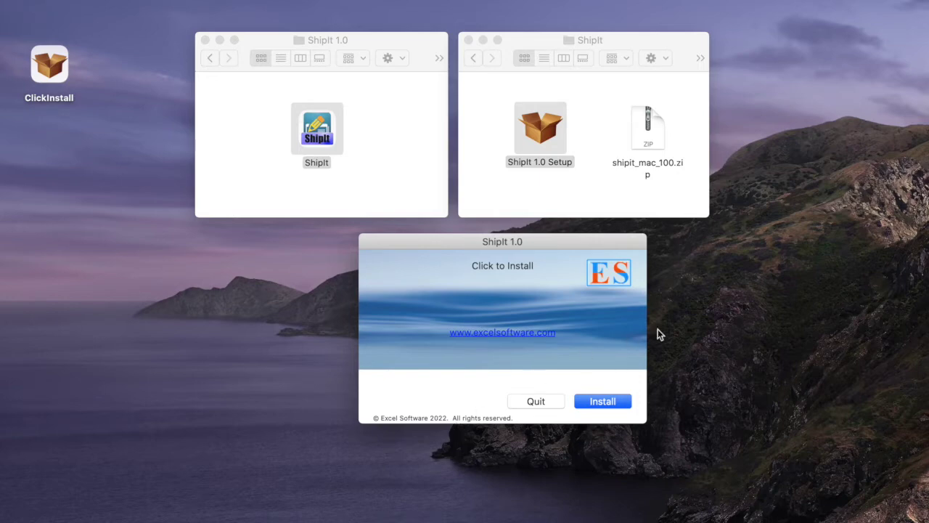
click(611, 400)
Step: Accept the licence, install ShipIt 1.0, and open its folder in Applications
drag(543, 267, 524, 69)
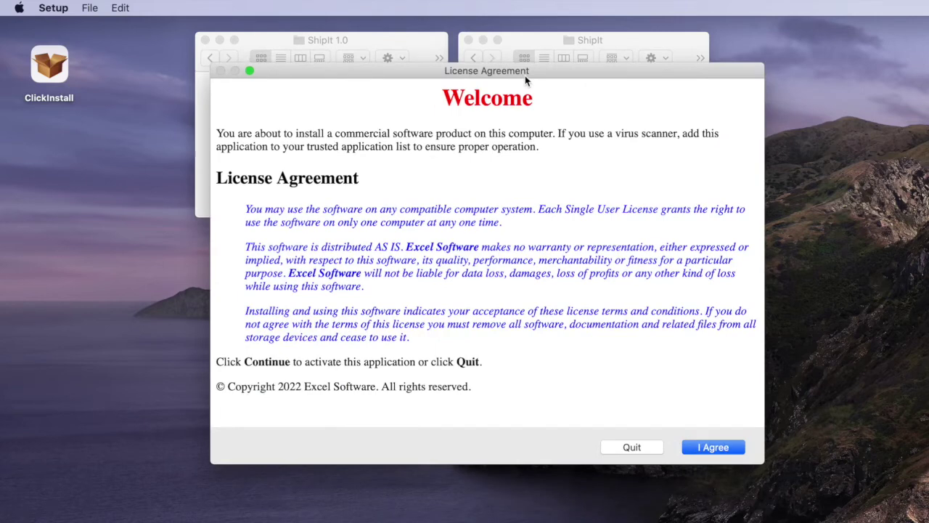
click(714, 447)
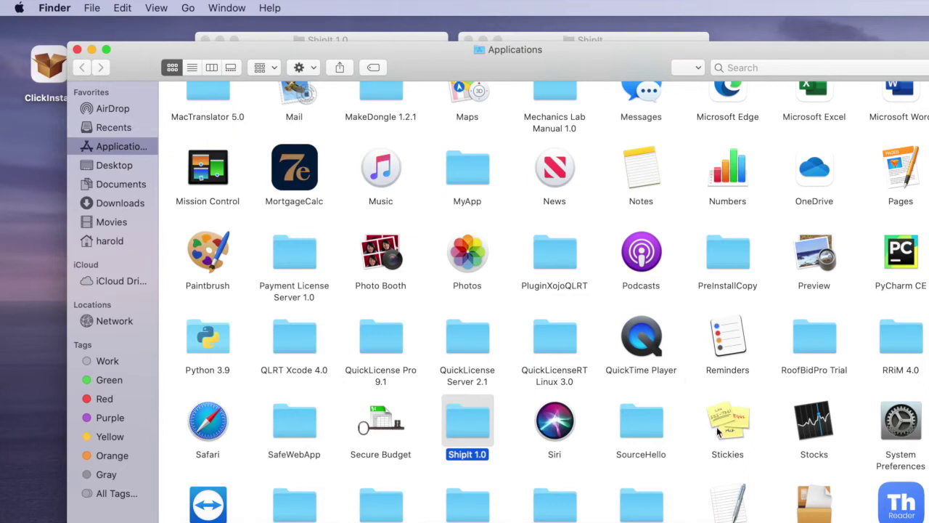
double_click(471, 427)
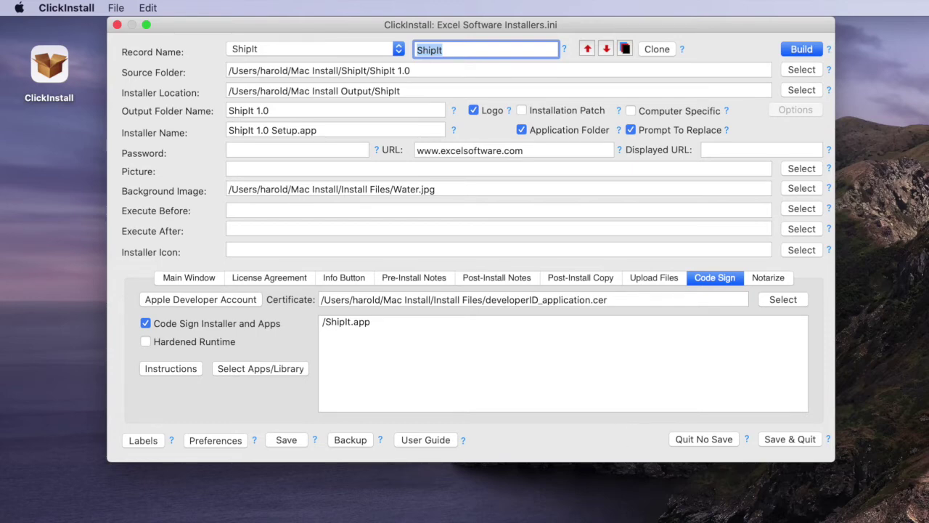
Step: Launch Keychain Access from Utilities, close the Utilities window, and minimize ClickInstall
key(super+Tab)
key(super+shift+u)
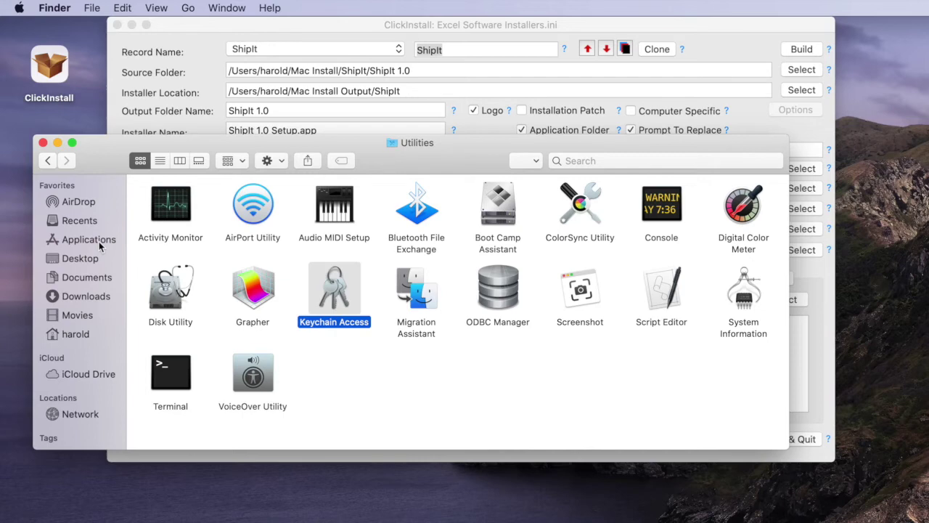
key(super+w)
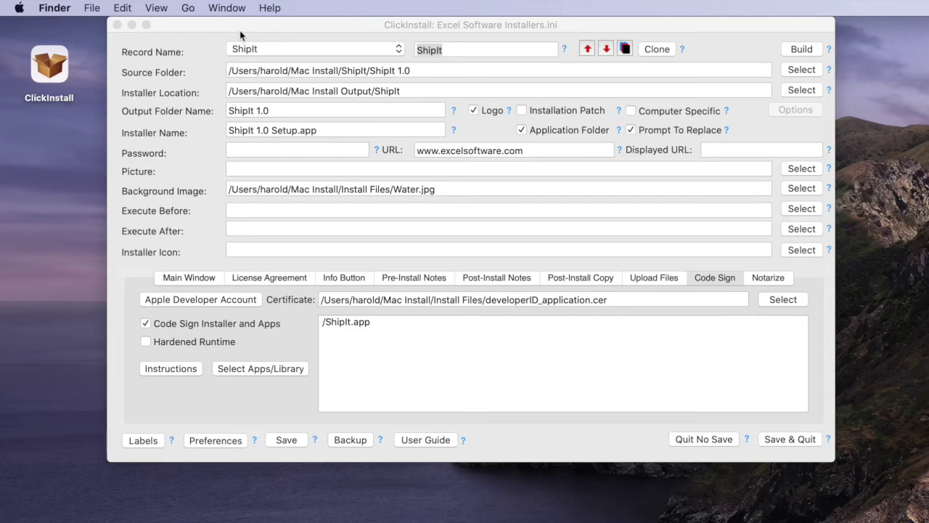
drag(242, 29, 254, 273)
key(super+m)
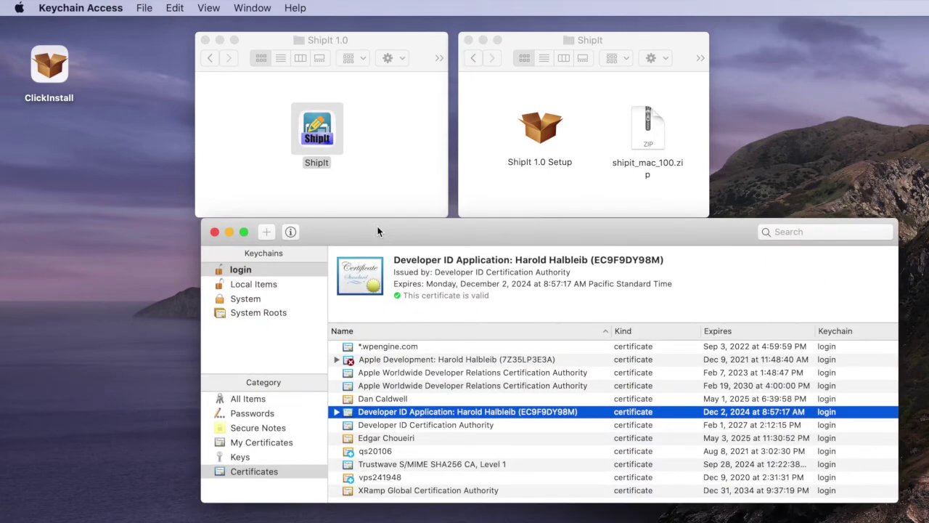
Step: Confirm the Developer ID Application certificate is valid, then close Keychain Access
drag(377, 227, 420, 447)
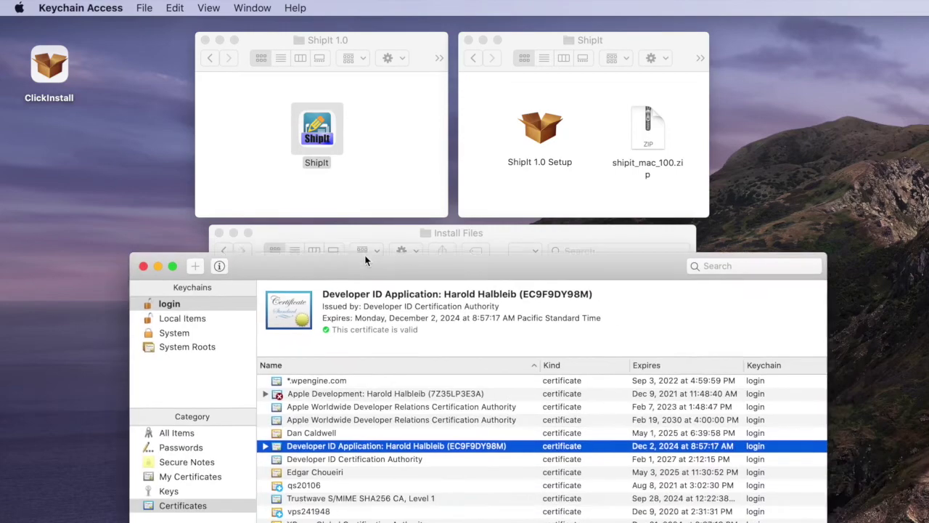
drag(365, 260, 348, 234)
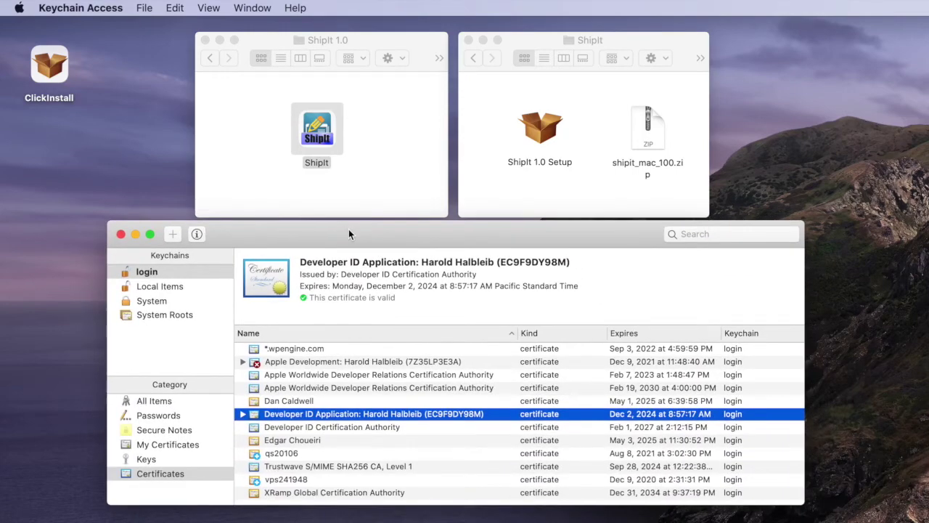
key(super+w)
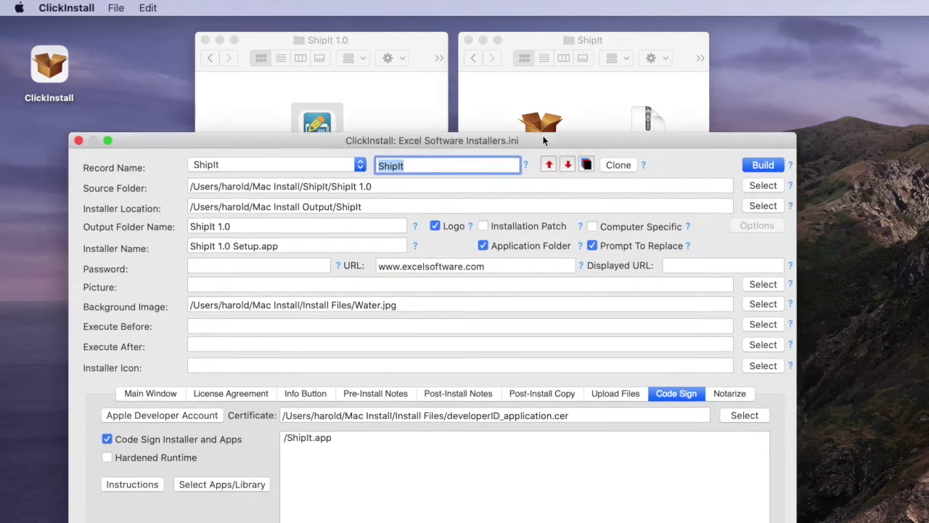
Step: Rearrange the ClickInstall window and bring the Install Files folder with its certificates forward
drag(578, 109, 573, 29)
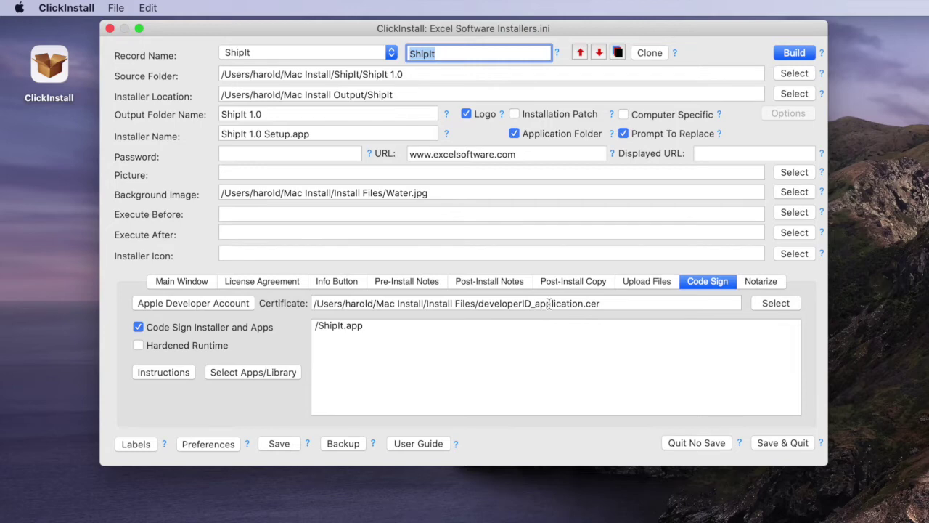
drag(296, 26, 407, 433)
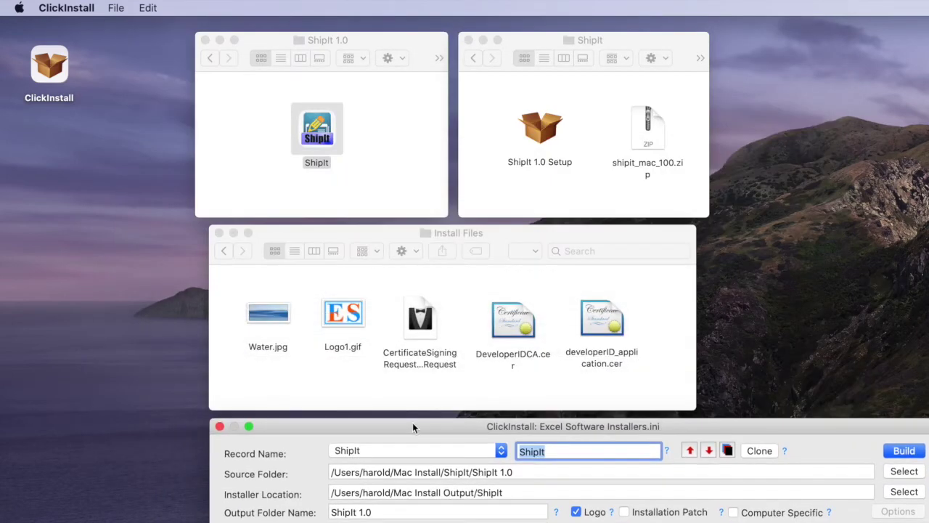
click(441, 234)
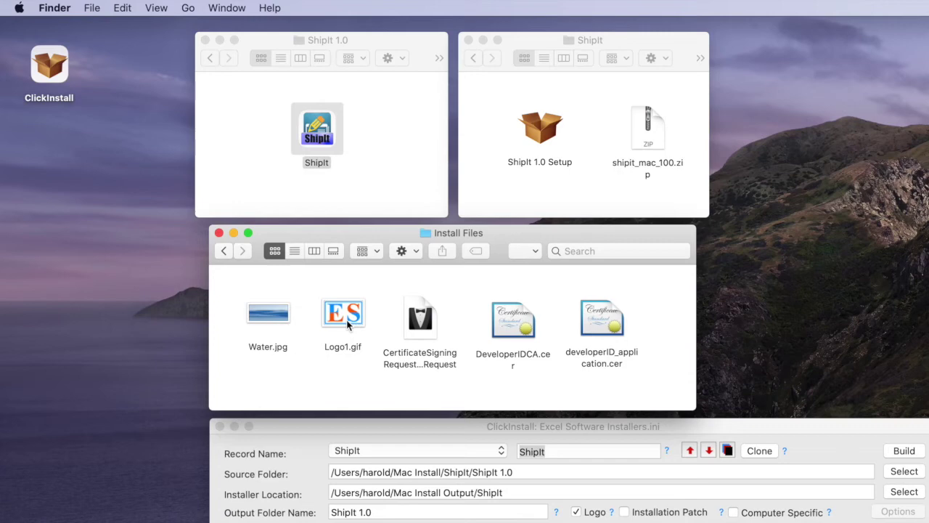
drag(357, 430, 262, 32)
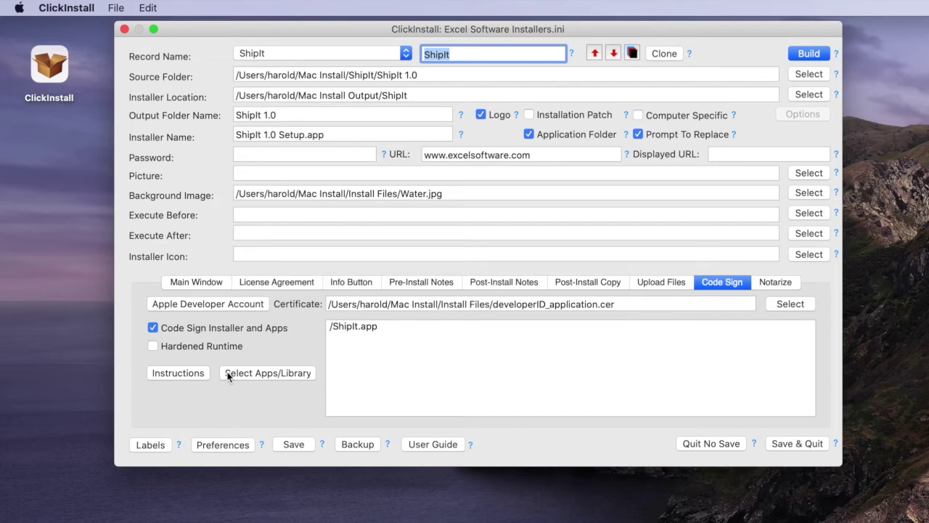
click(294, 374)
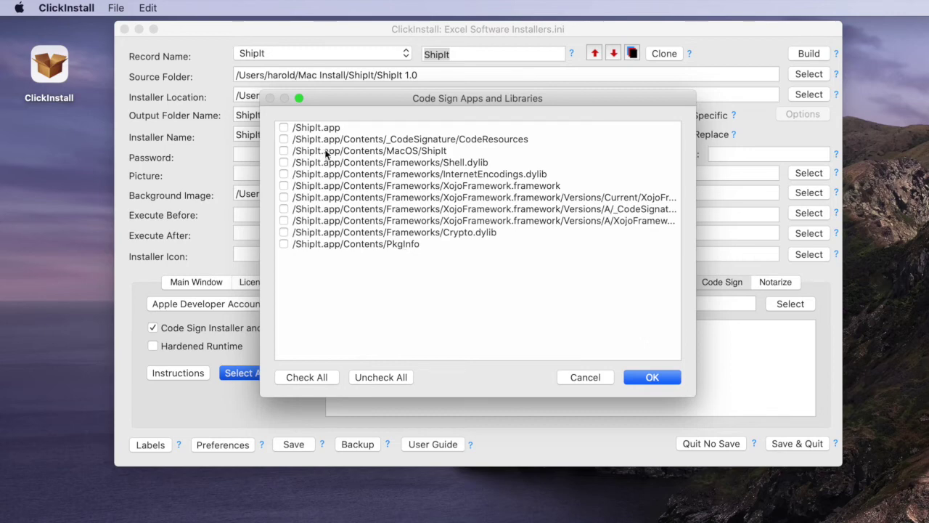
click(585, 377)
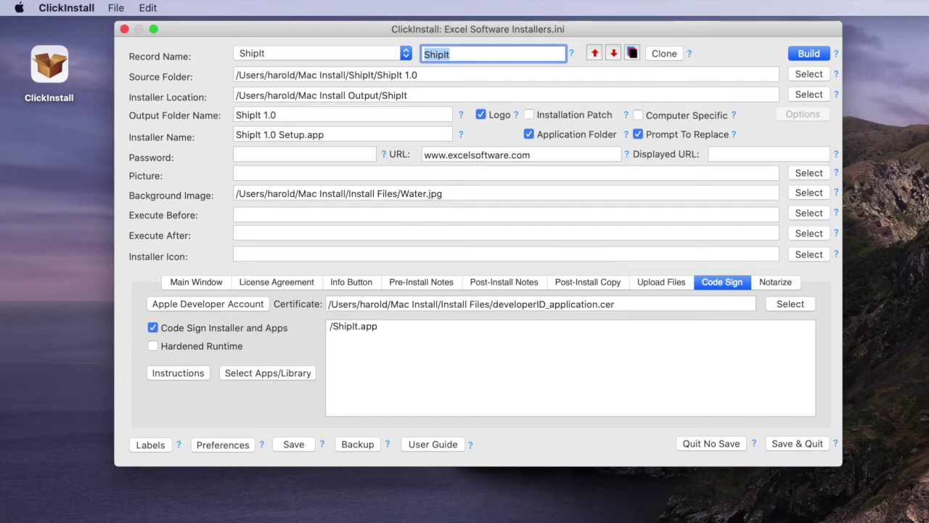
Step: Show the Finder Applications folder, then drag its window off the bottom of the screen
key(super+Tab)
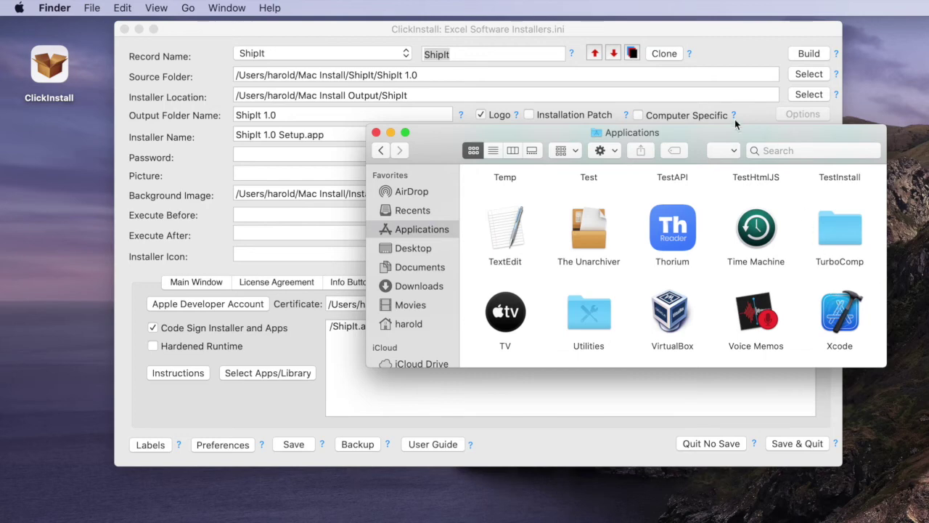
drag(511, 132, 544, 519)
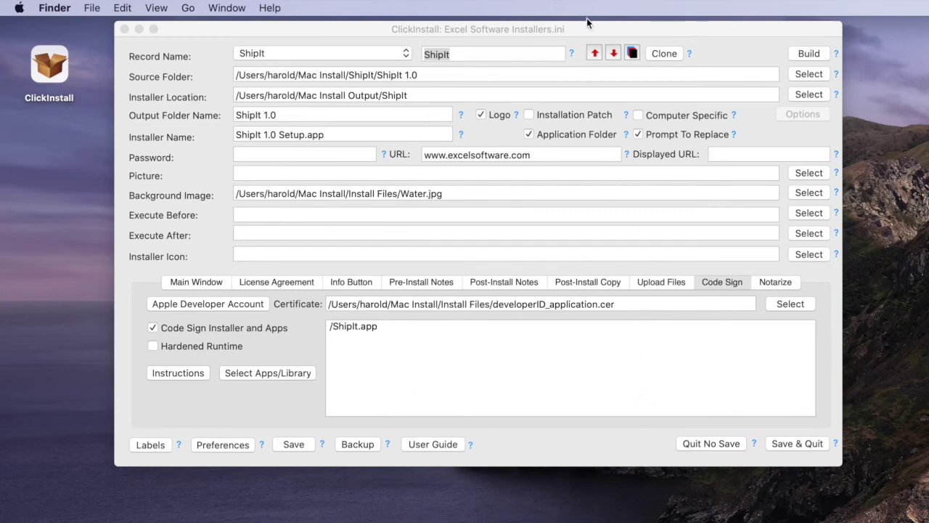
Step: Return to the ShipIt record and build the code-signed ShipIt installer
click(588, 30)
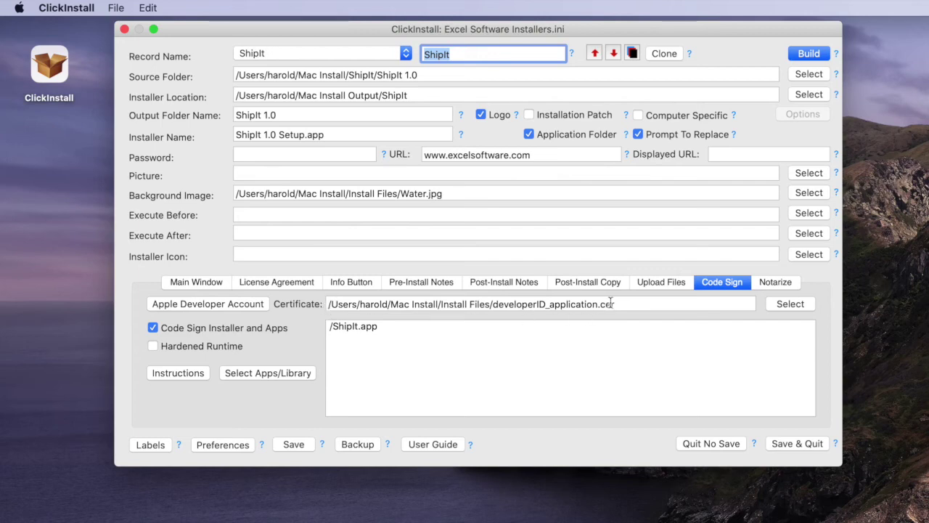
click(807, 53)
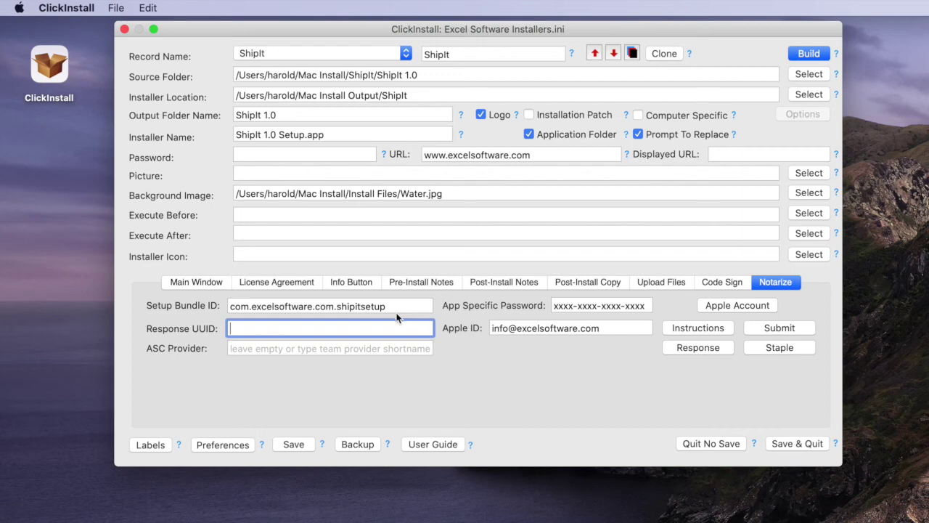
Step: Submit the code-signed ShipIt installer to Apple for notarization
click(771, 327)
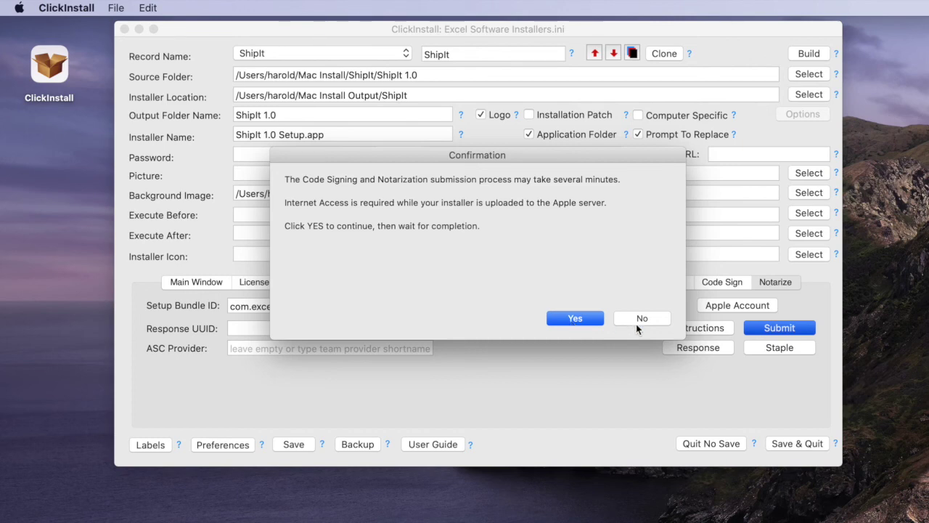
click(655, 320)
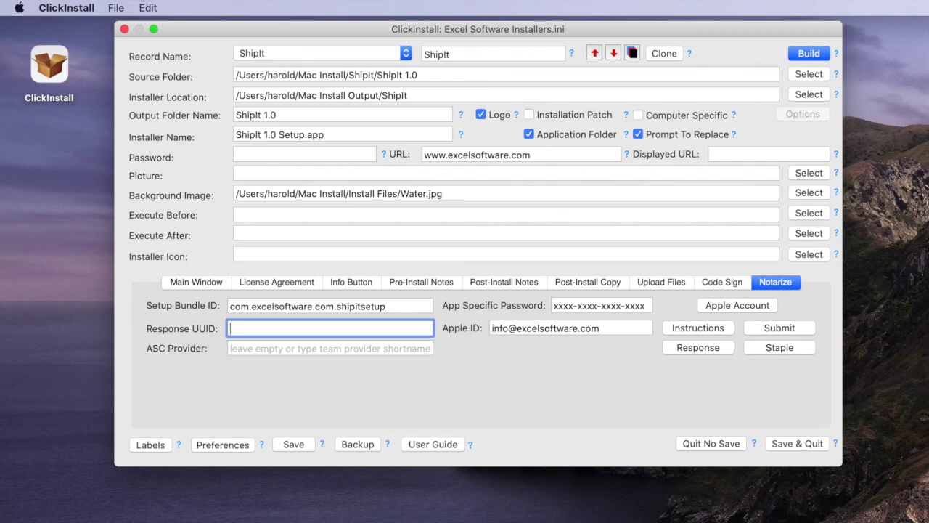
drag(344, 27, 333, 27)
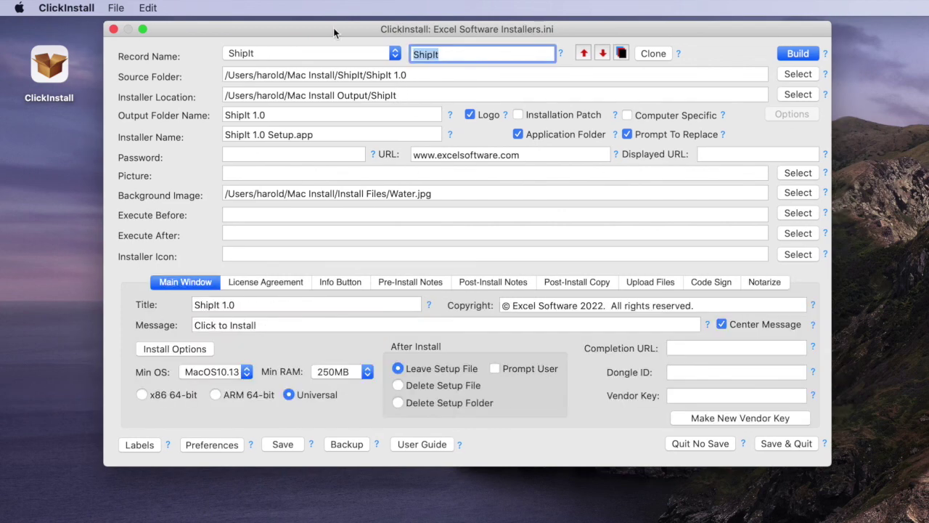